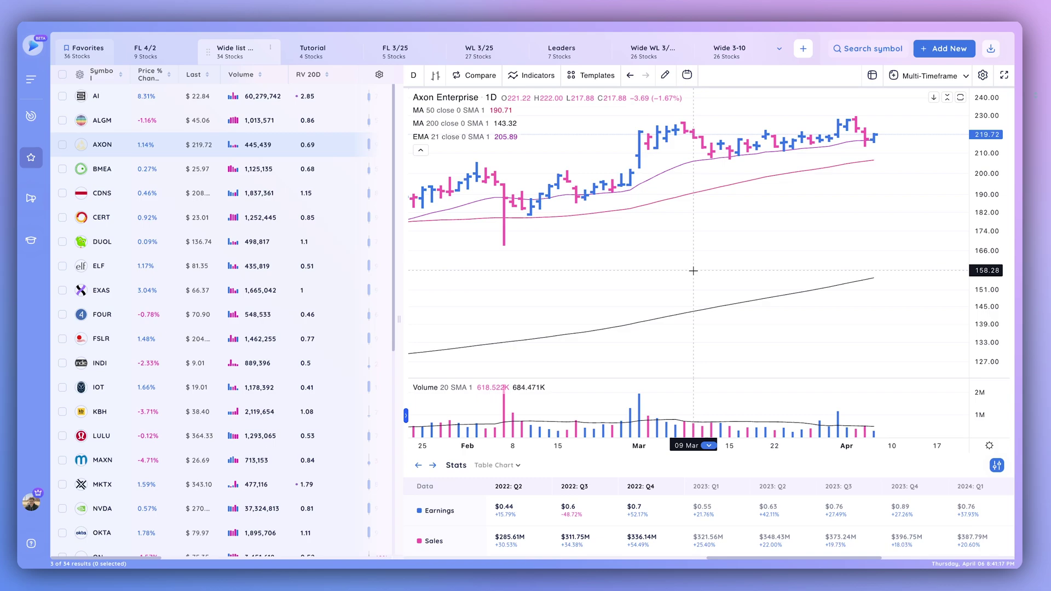
# - Widen the watchlist table to reveal the DCR, WCR, EPS growth and Sales growth columns
pyautogui.moveTo(400, 289); pyautogui.dragTo(562, 298)
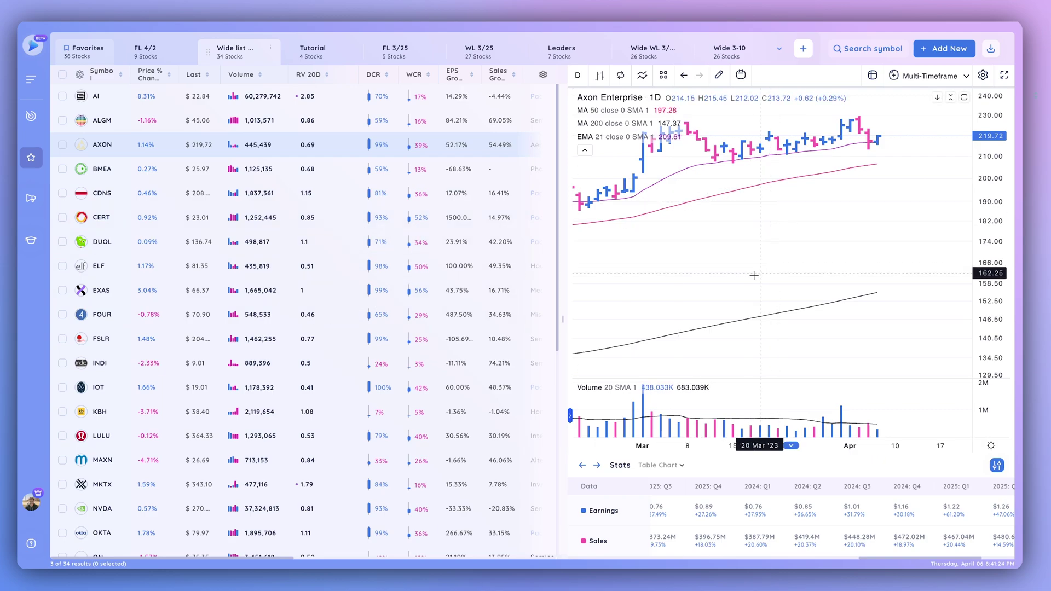
pyautogui.moveTo(809, 510)
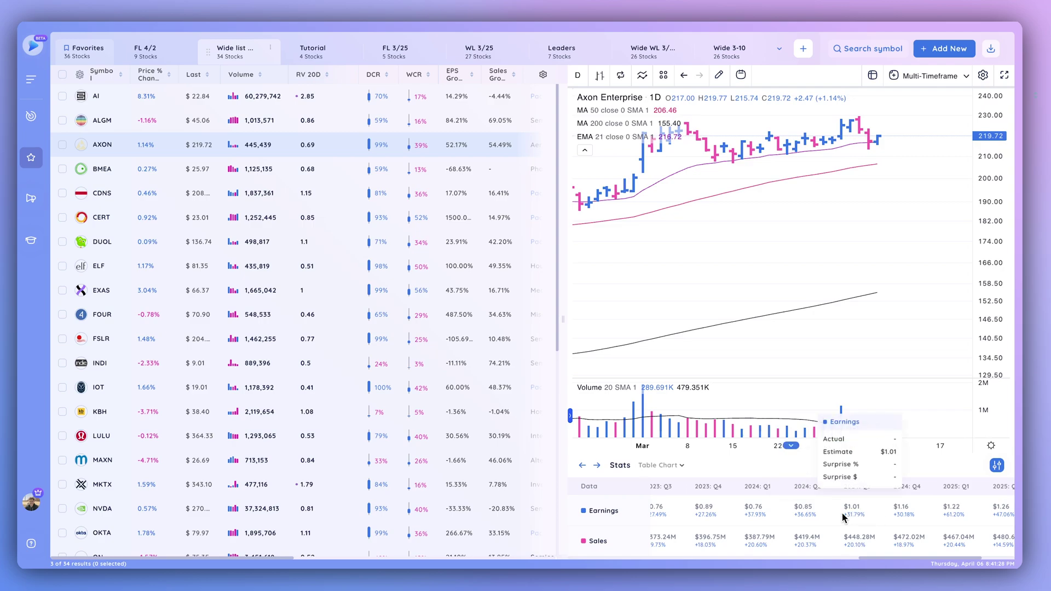
pyautogui.hscroll(-3, 744, 537)
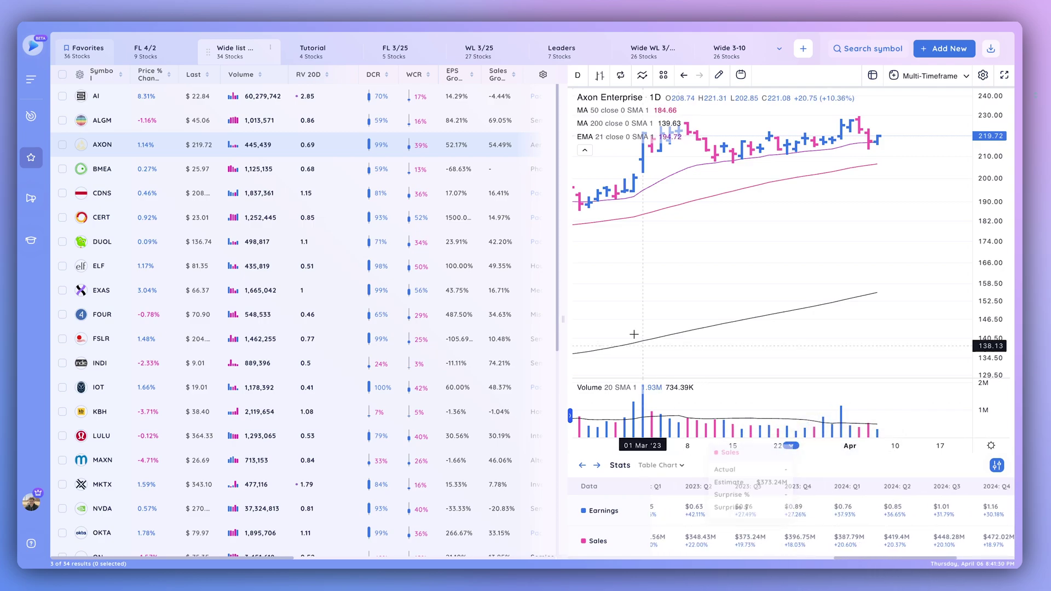
# - Reveal the Industry column, group stocks by Industry, and sort each group by RV 20D descending
pyautogui.moveTo(562, 263); pyautogui.dragTo(722, 263)
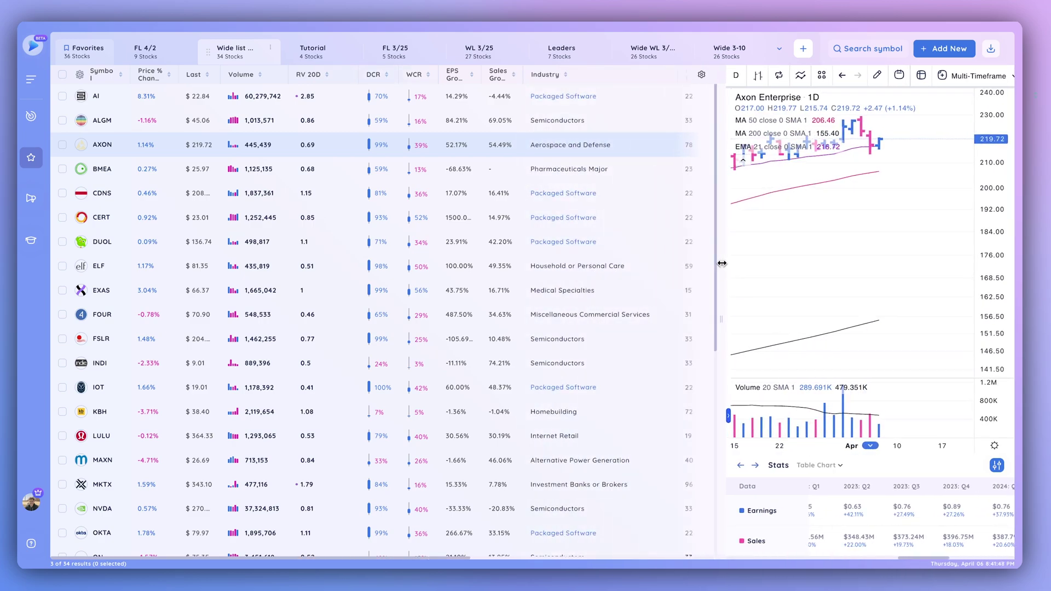
pyautogui.click(559, 75)
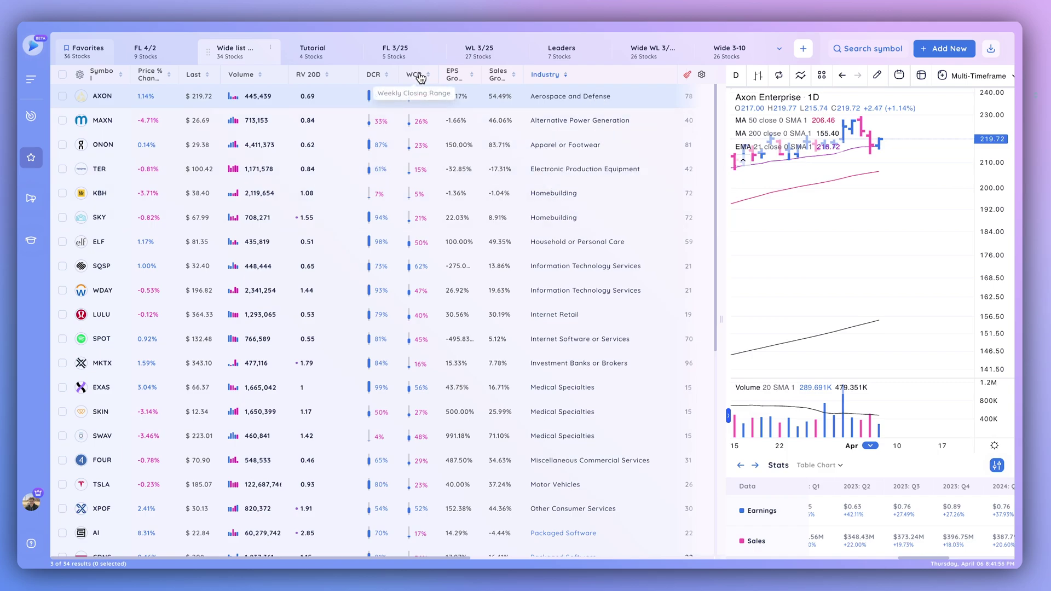
pyautogui.click(318, 75)
pyautogui.click(319, 76)
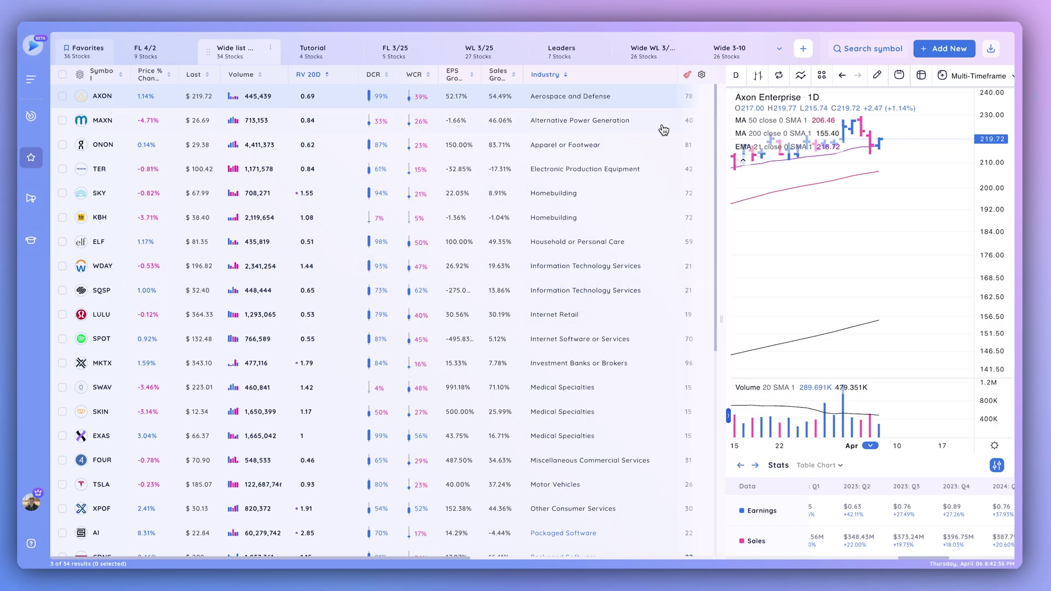
# - Reset sorting to symbol order, narrow the table, and browse WL 3/25 and Tutorial before returning to Wide list
pyautogui.click(687, 75)
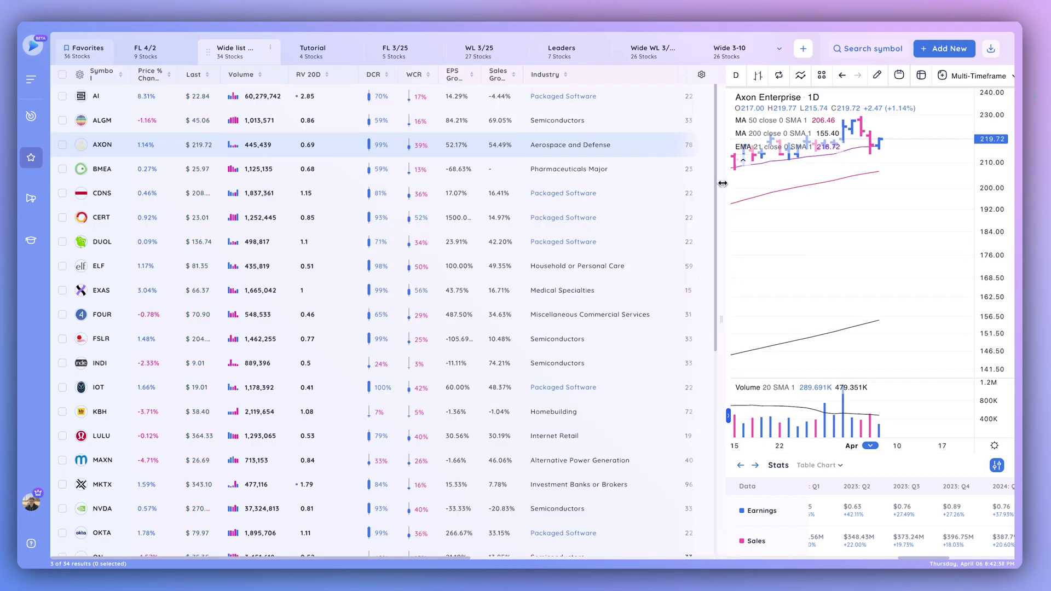
pyautogui.moveTo(722, 183); pyautogui.dragTo(527, 189)
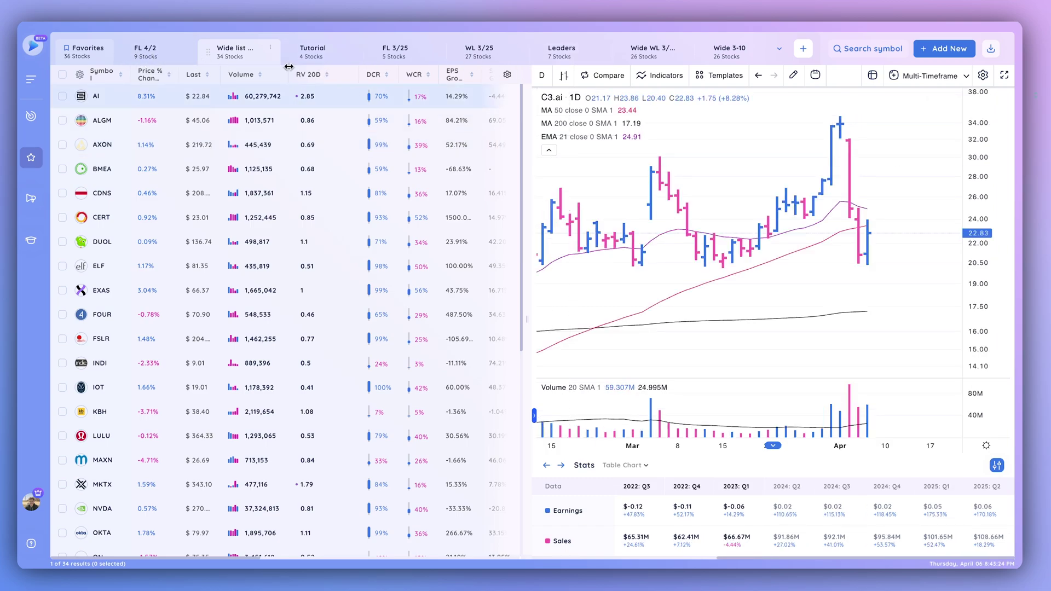
pyautogui.click(475, 55)
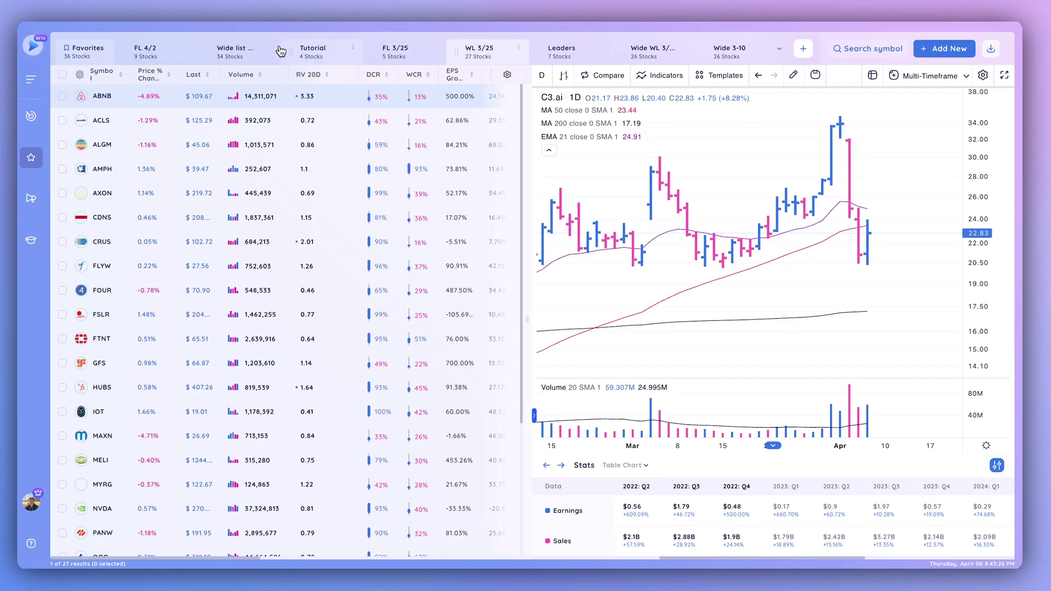
pyautogui.click(305, 55)
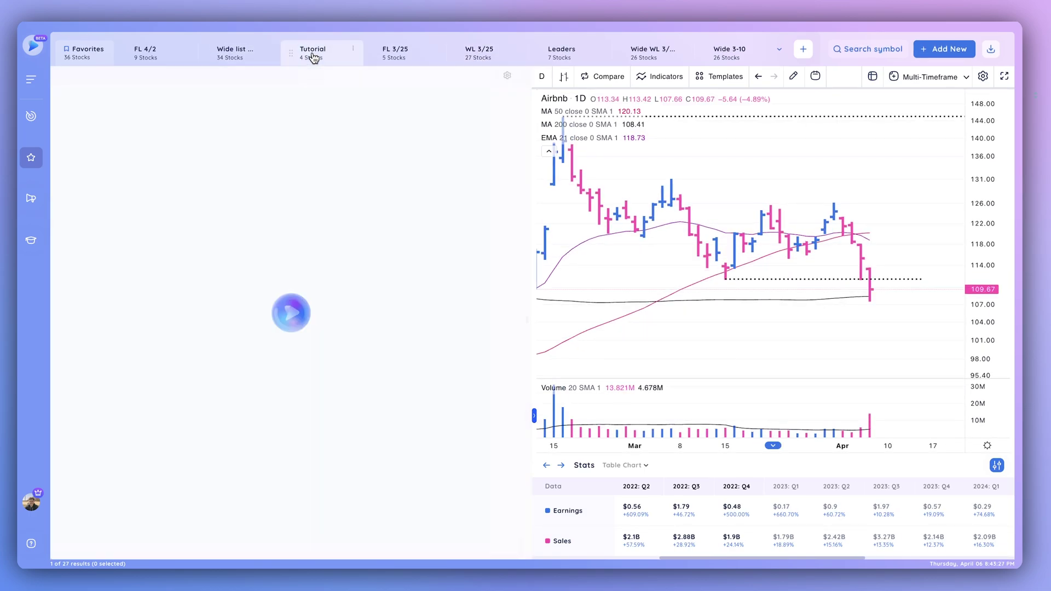
pyautogui.click(241, 57)
pyautogui.hscroll(3, 444, 53)
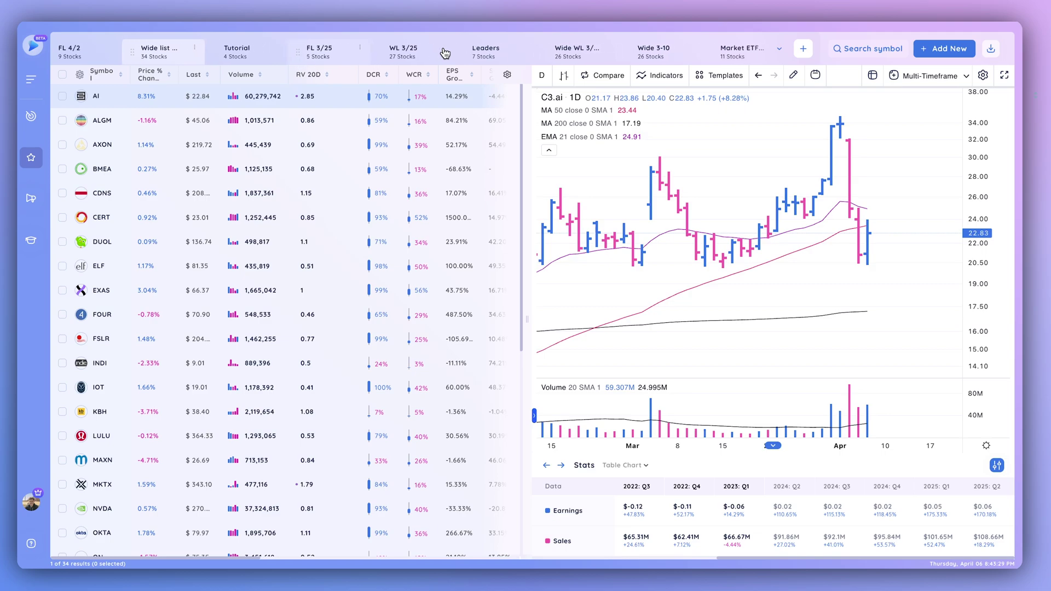
pyautogui.hscroll(-3, 444, 53)
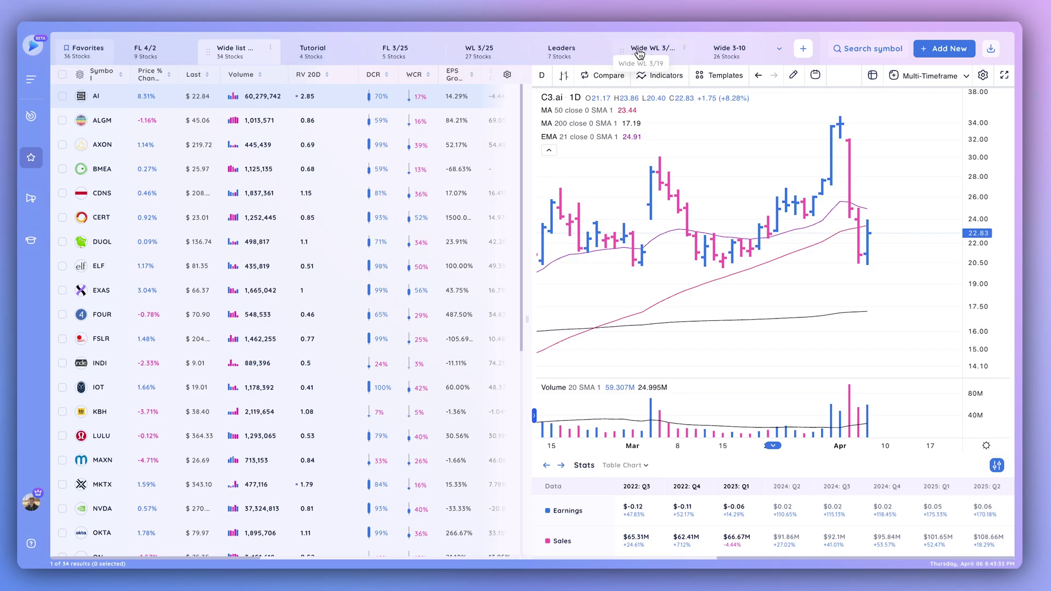
pyautogui.hscroll(1, 632, 57)
pyautogui.hscroll(-1, 633, 58)
pyautogui.hscroll(3, 632, 58)
pyautogui.hscroll(-3, 632, 58)
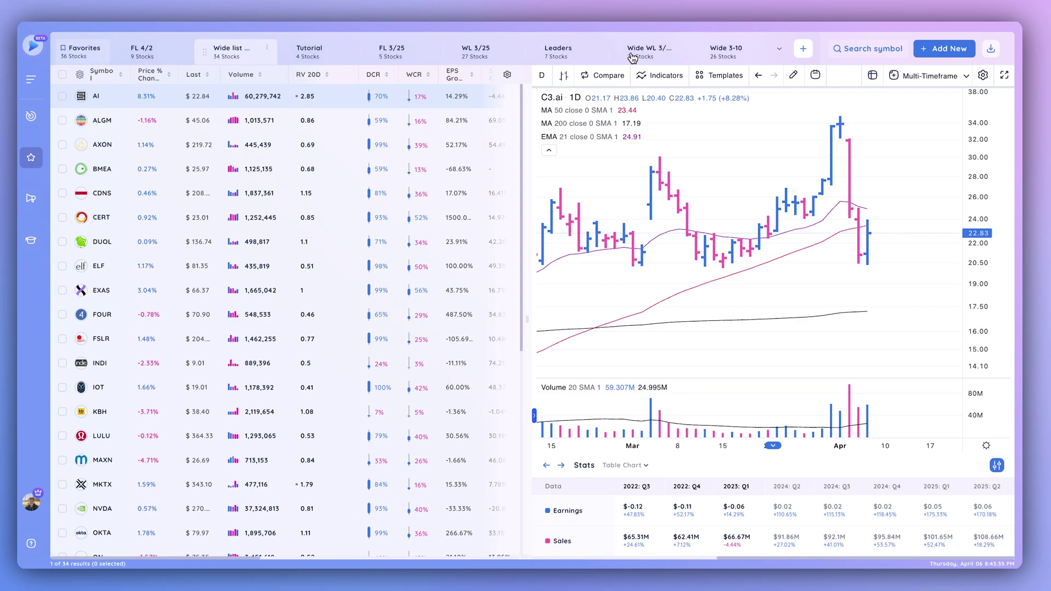
# - Create an empty deeplist named 'Test1' from the Deeplists menu
pyautogui.click(780, 51)
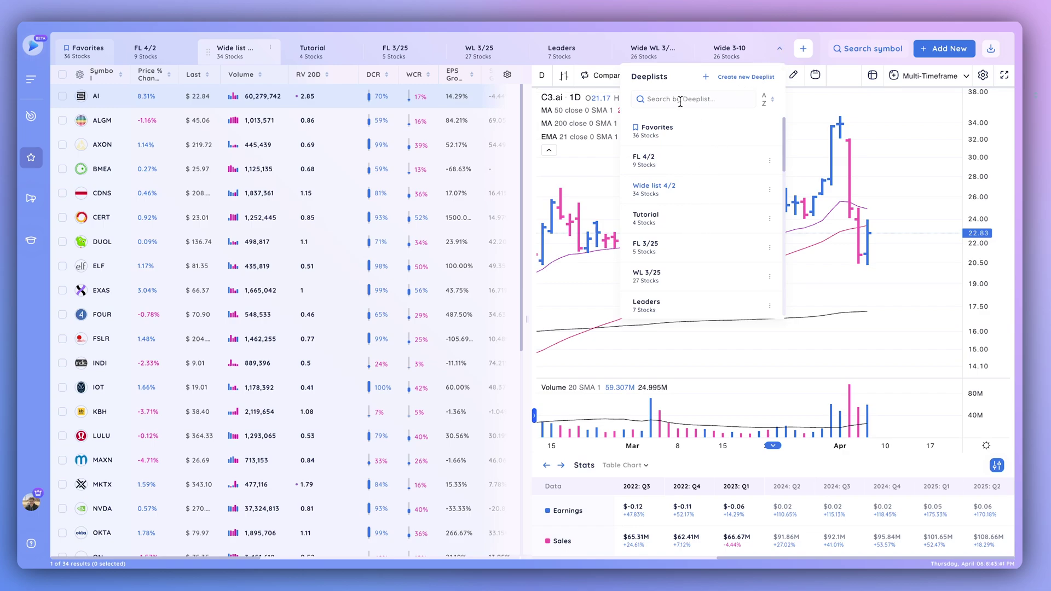
pyautogui.scroll(-10, 708, 244)
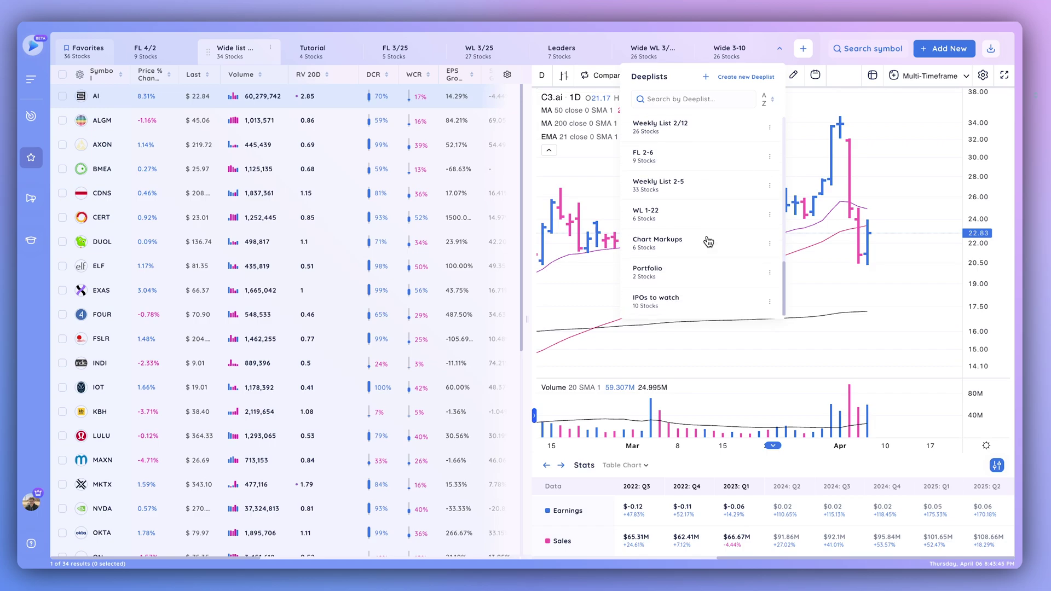
pyautogui.scroll(10, 708, 238)
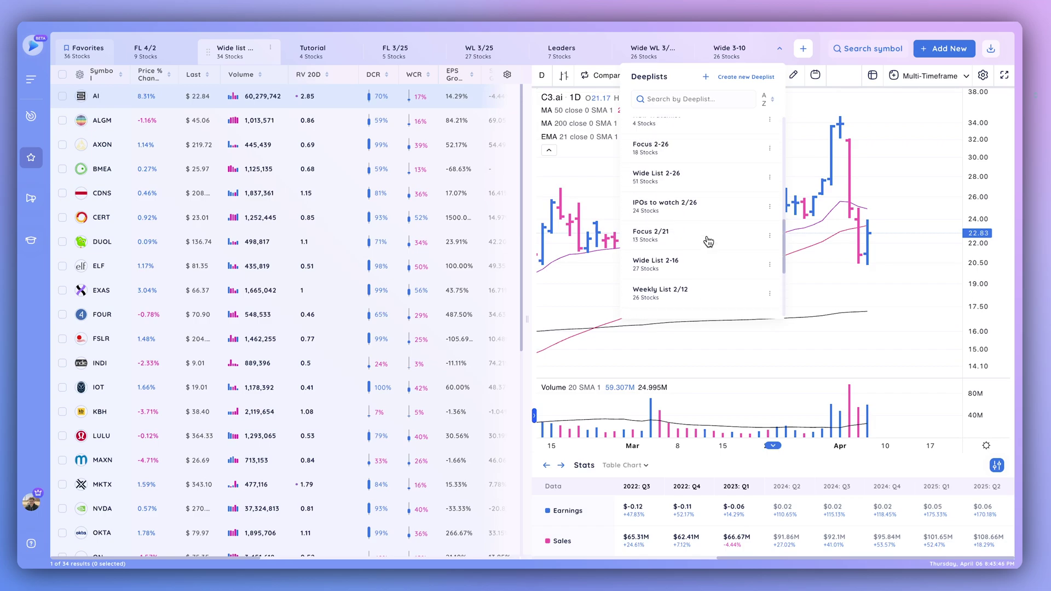
pyautogui.click(727, 81)
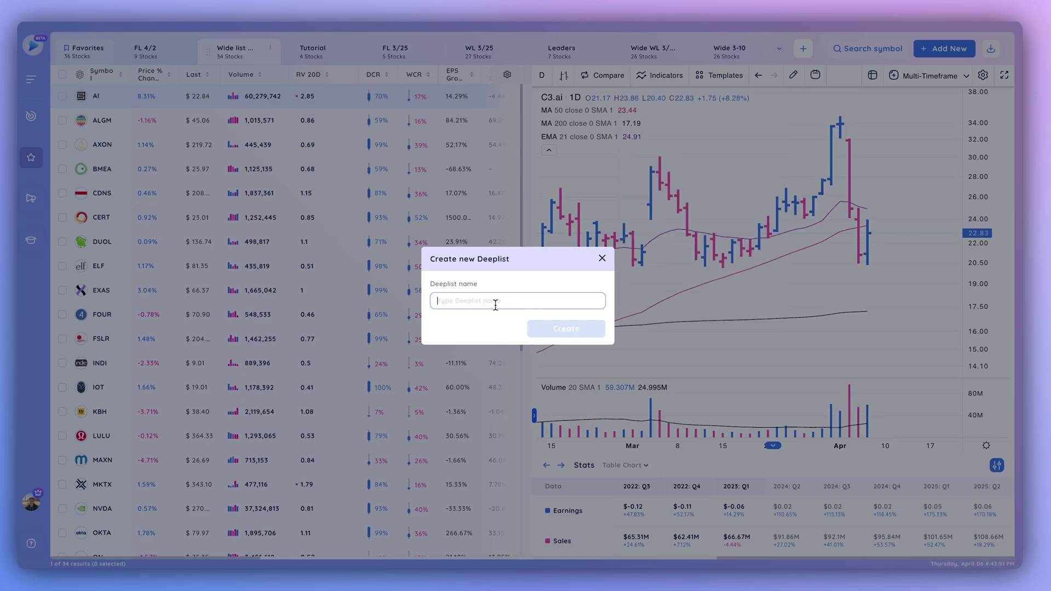
pyautogui.write('Test1')
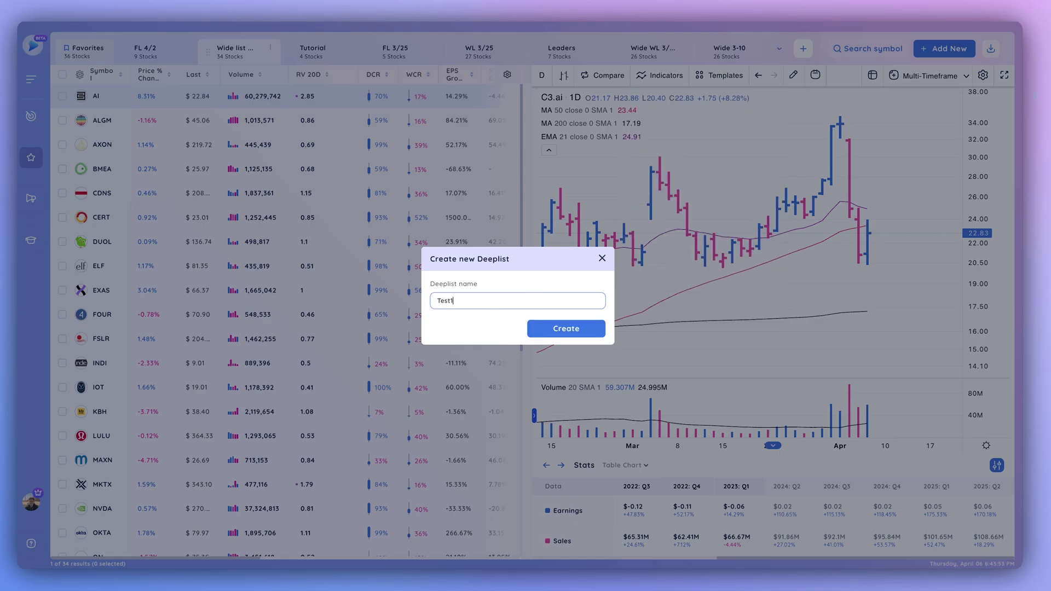
pyautogui.click(559, 328)
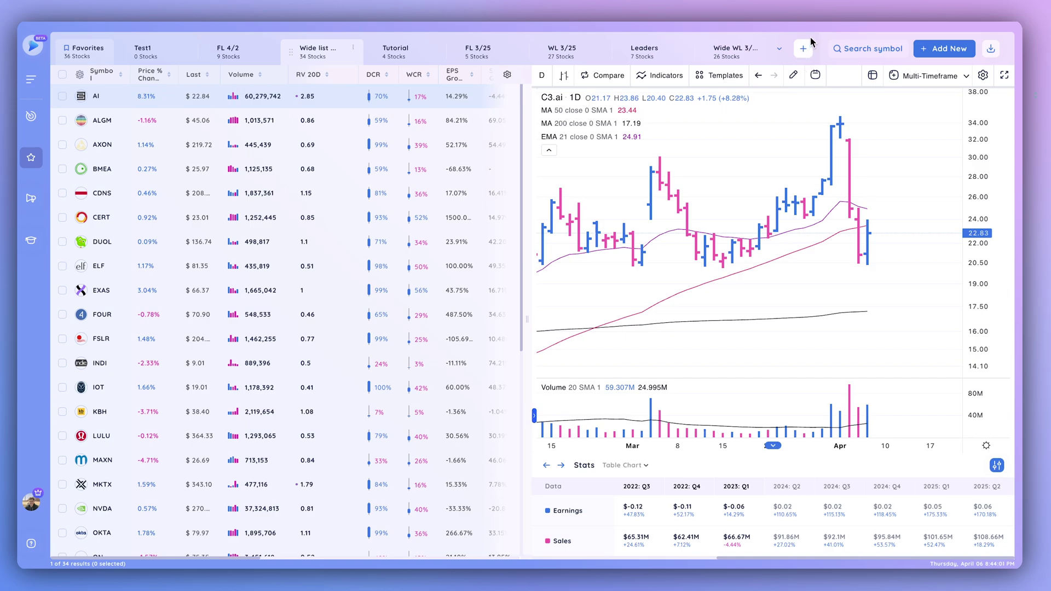
# - Add the QQQ symbol to the Test1 deeplist
pyautogui.click(802, 52)
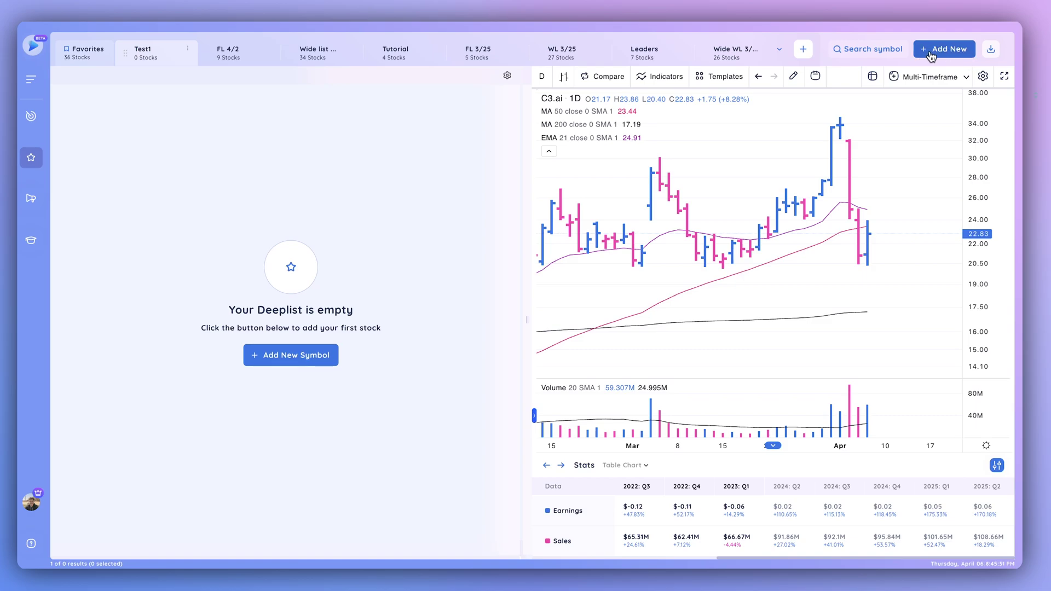
pyautogui.click(285, 361)
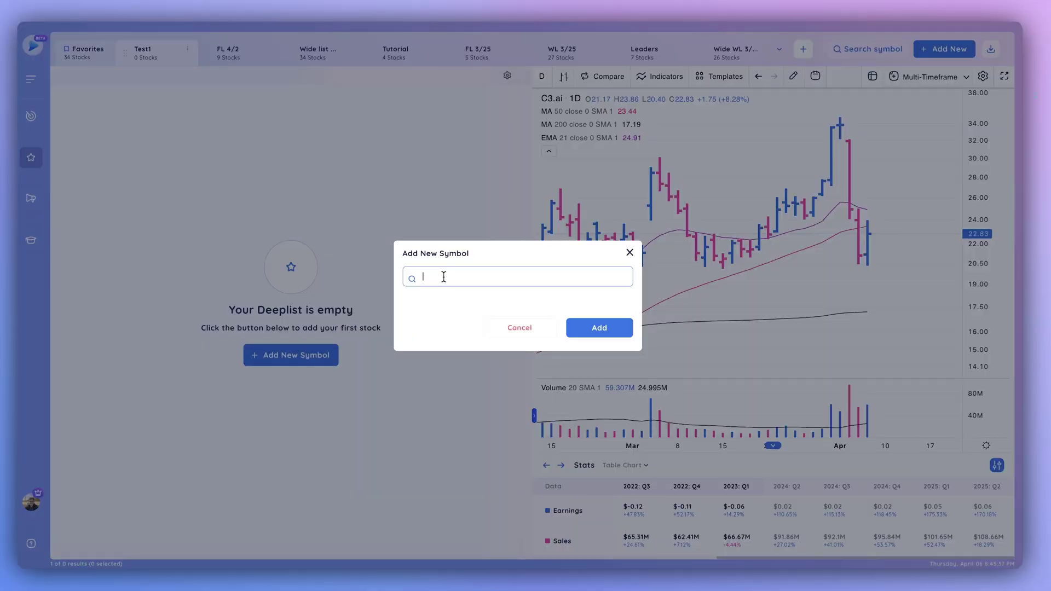
pyautogui.write('QQQ')
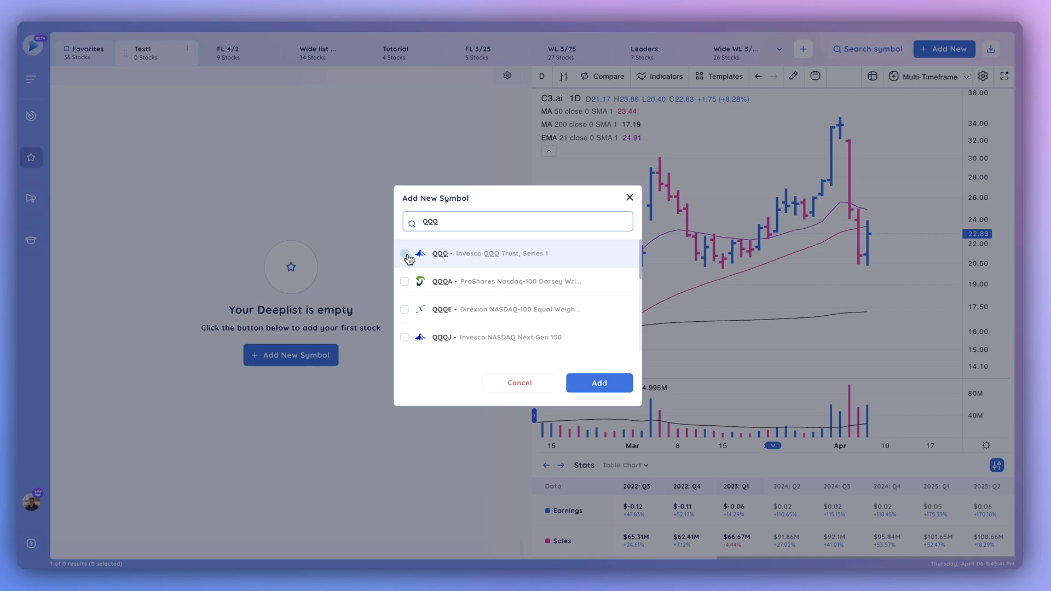
pyautogui.click(404, 253)
pyautogui.click(598, 386)
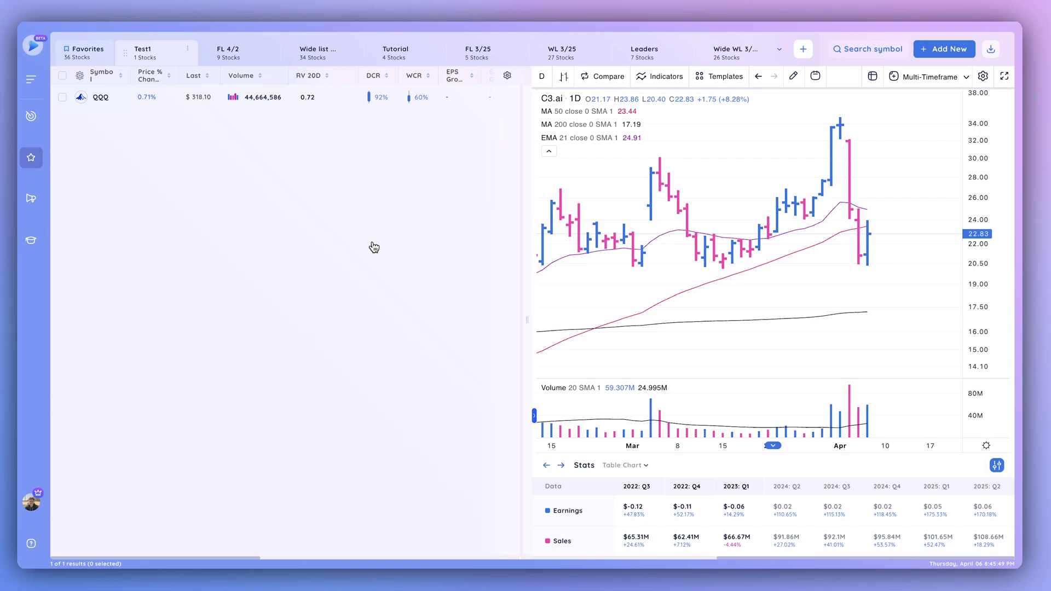
# - Paste the tickers AAPL, MSFT, TSLA, NFLX, META and GOOG into the Add New Symbol search
pyautogui.click(943, 51)
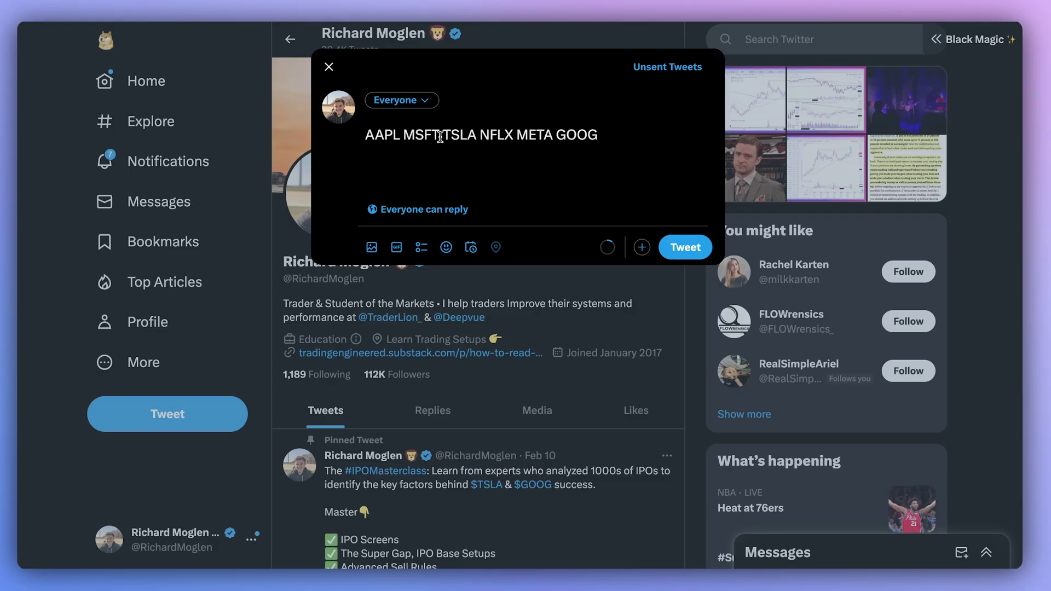
pyautogui.tripleClick(440, 134)
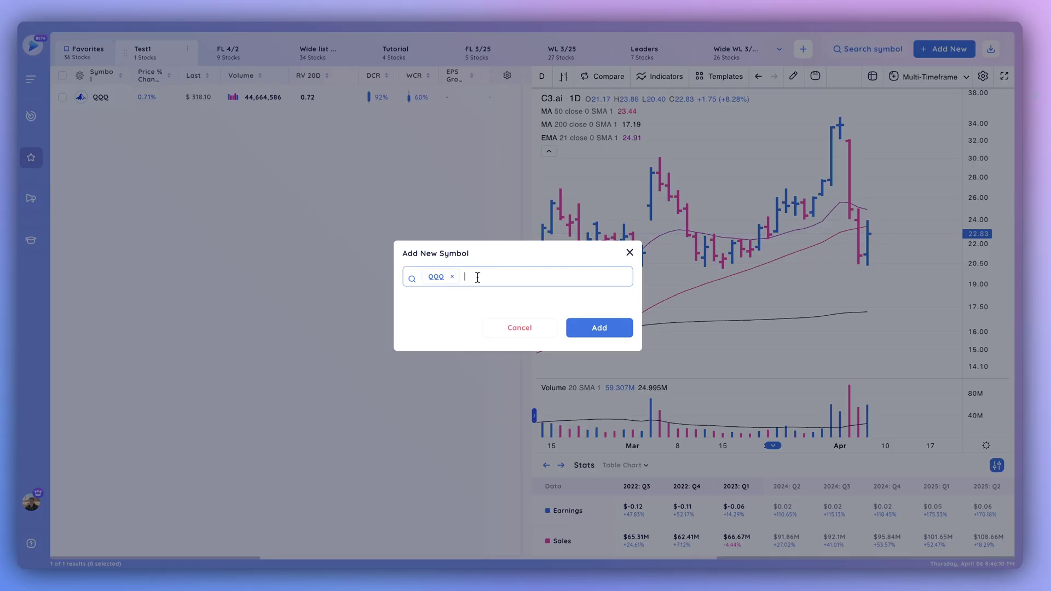
pyautogui.write('AAPL MSFT TSLA NFLX META GOOG')
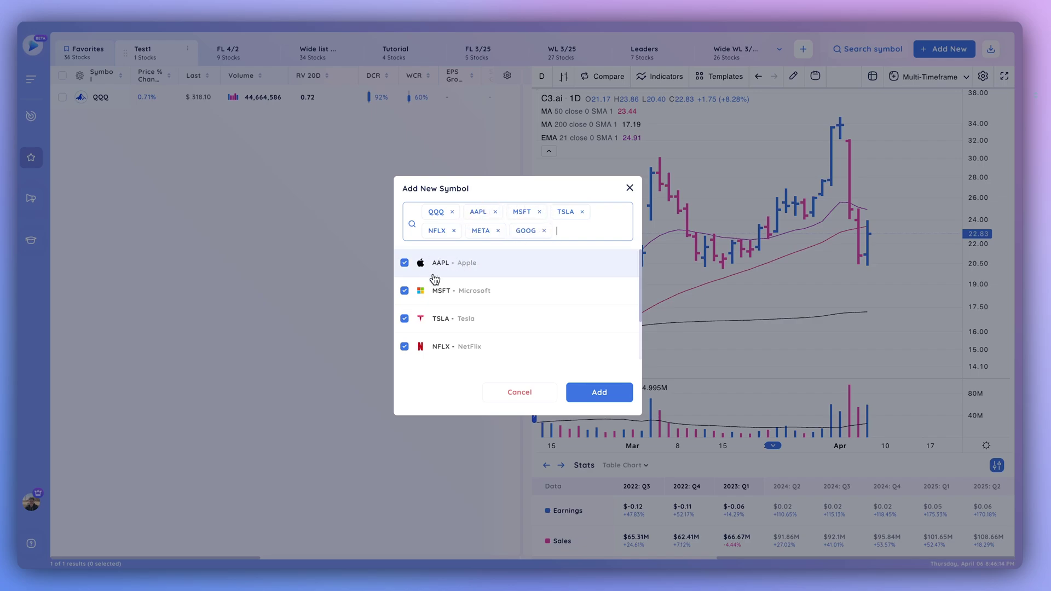
# - Add the six pasted tickers so Test1 holds AAPL, GOOG, META, MSFT, NFLX, QQQ and TSLA
pyautogui.scroll(-1, 438, 318)
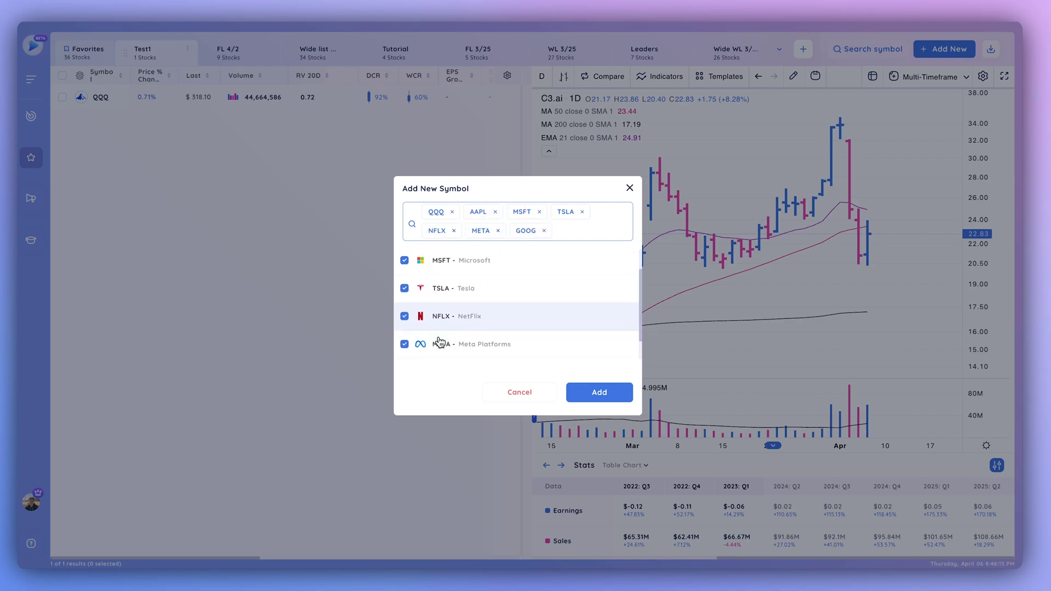
pyautogui.click(601, 401)
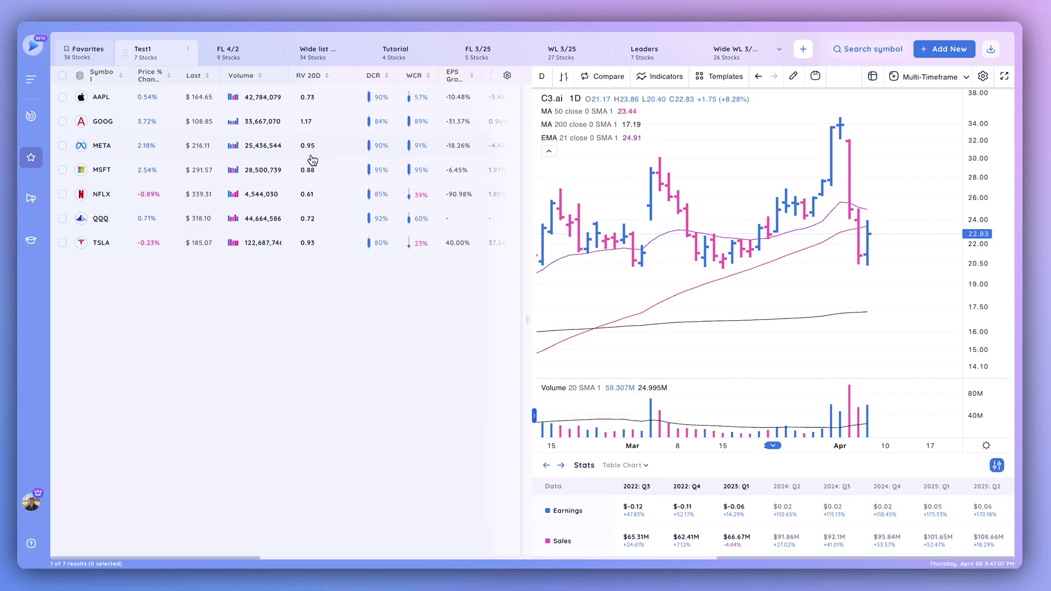
# - Tick the GOOG, META and MSFT rows and add them to the FL 4/2 deeplist
pyautogui.click(61, 121)
pyautogui.click(62, 145)
pyautogui.click(62, 169)
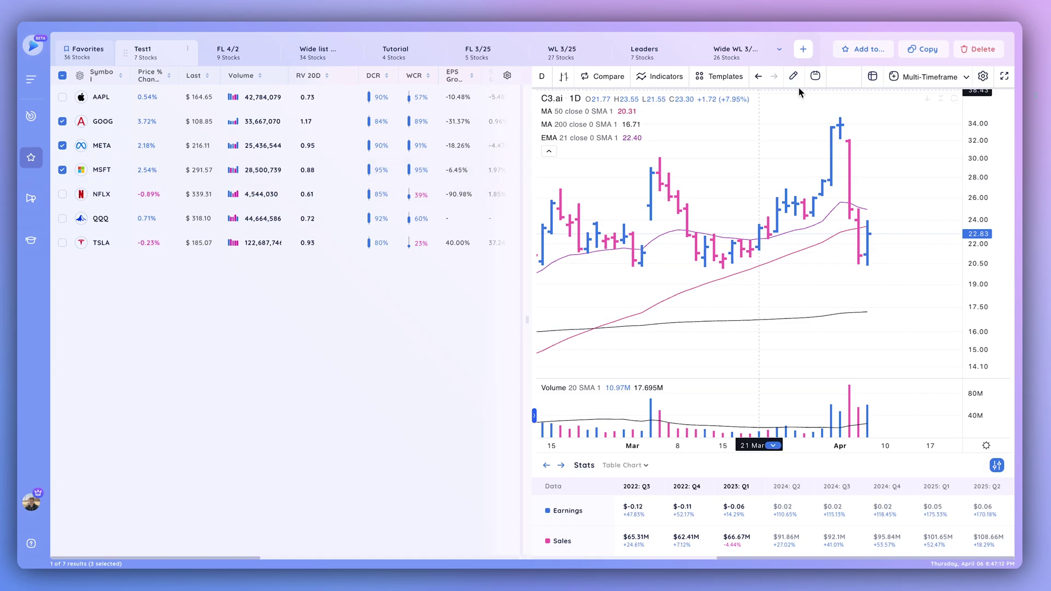
pyautogui.click(861, 49)
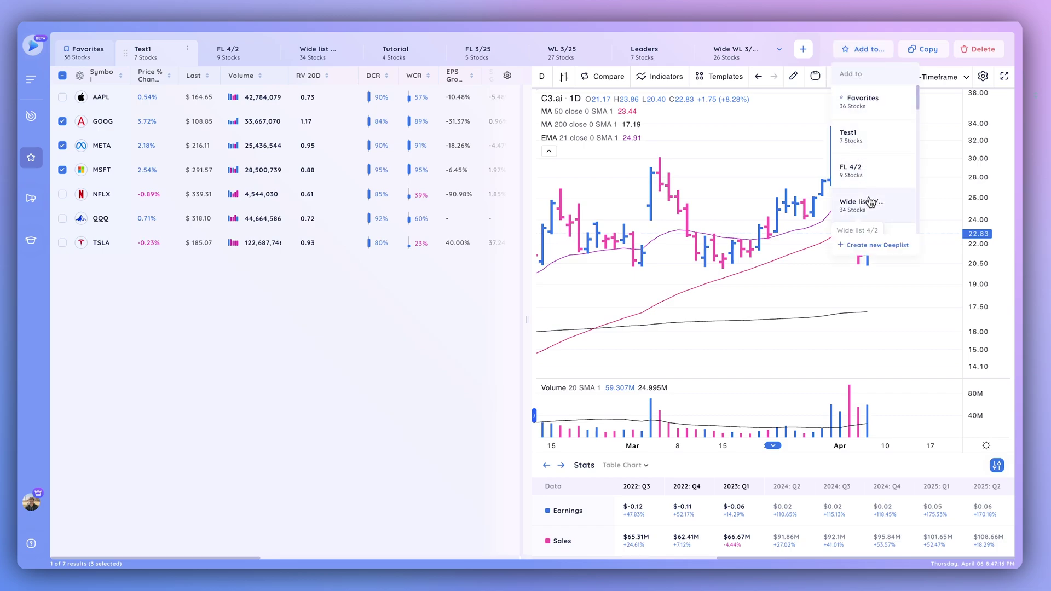
pyautogui.scroll(-2, 870, 197)
pyautogui.scroll(-3, 870, 196)
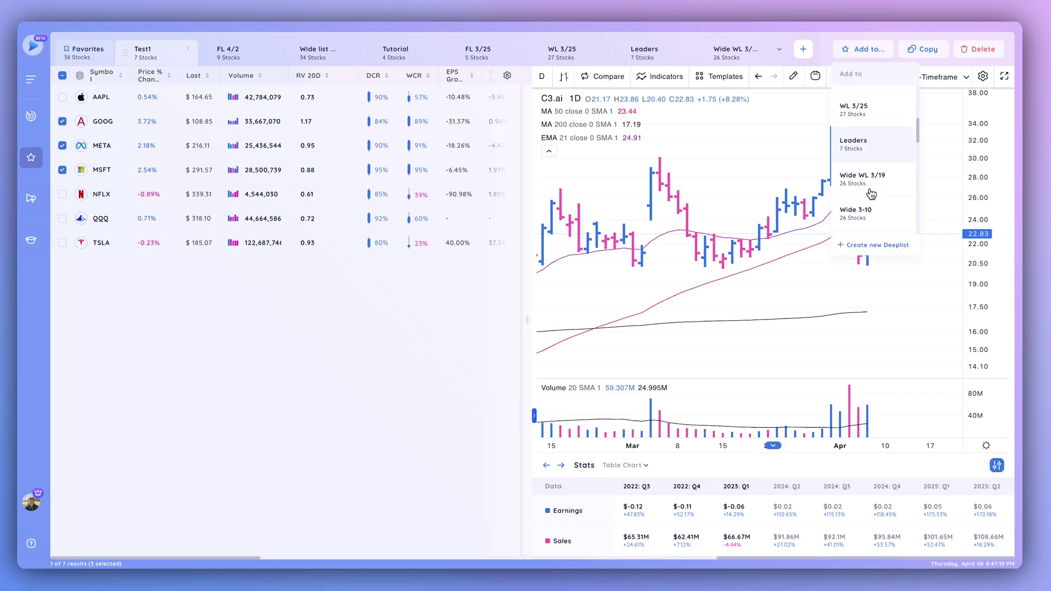
pyautogui.scroll(3, 869, 198)
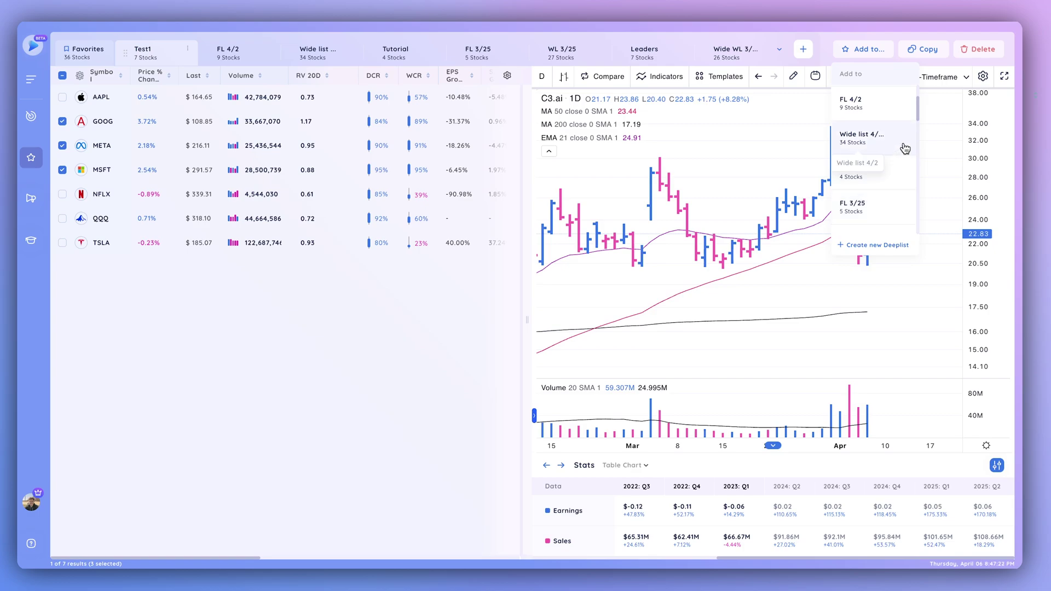
pyautogui.click(869, 53)
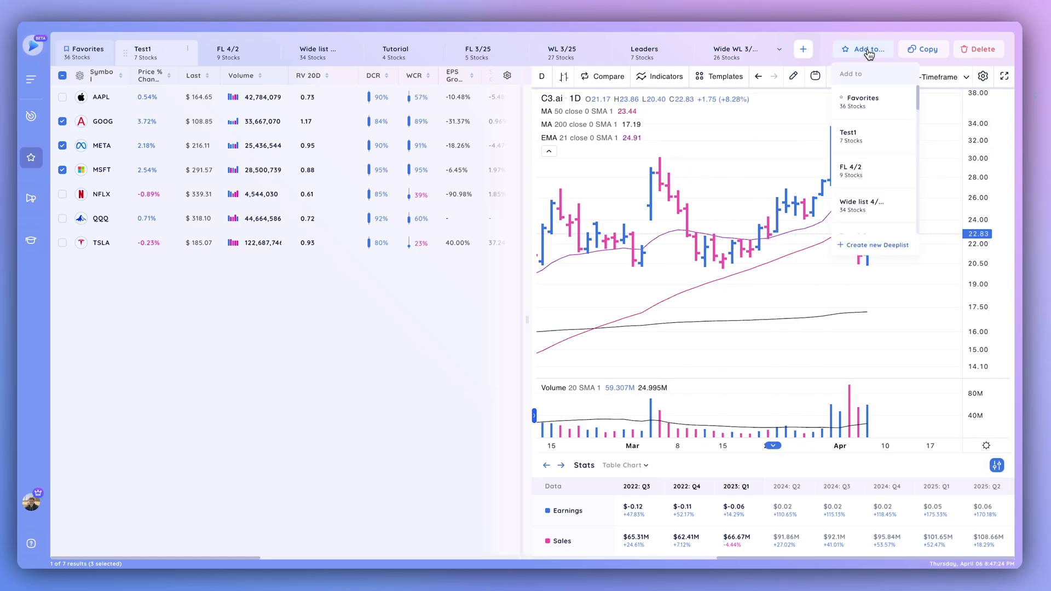
pyautogui.click(869, 179)
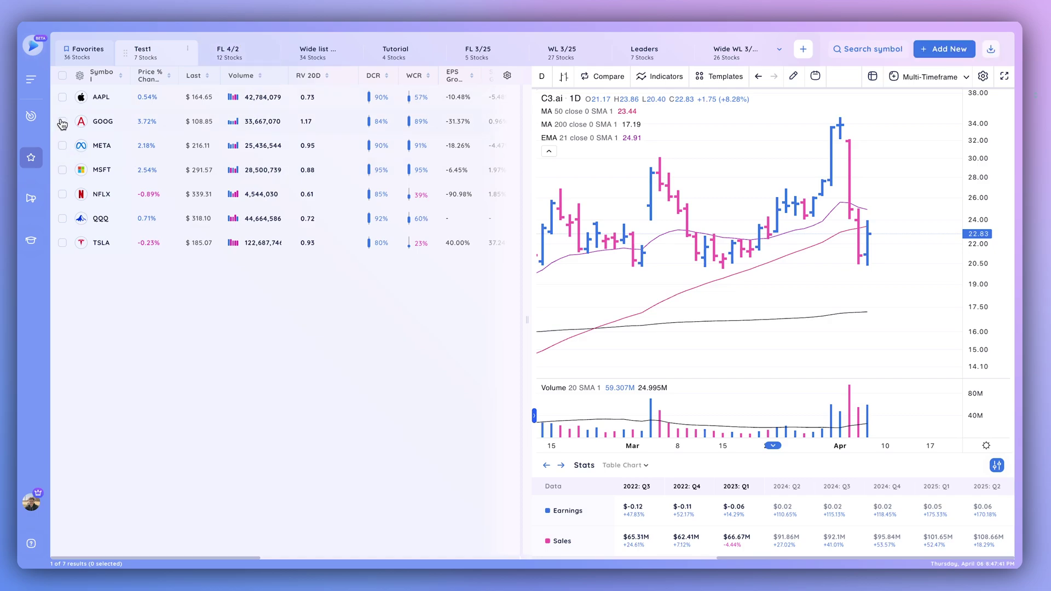
# - Tick GOOG, META and MSFT and delete them from Test1, confirming the removal
pyautogui.click(62, 122)
pyautogui.click(63, 145)
pyautogui.click(63, 170)
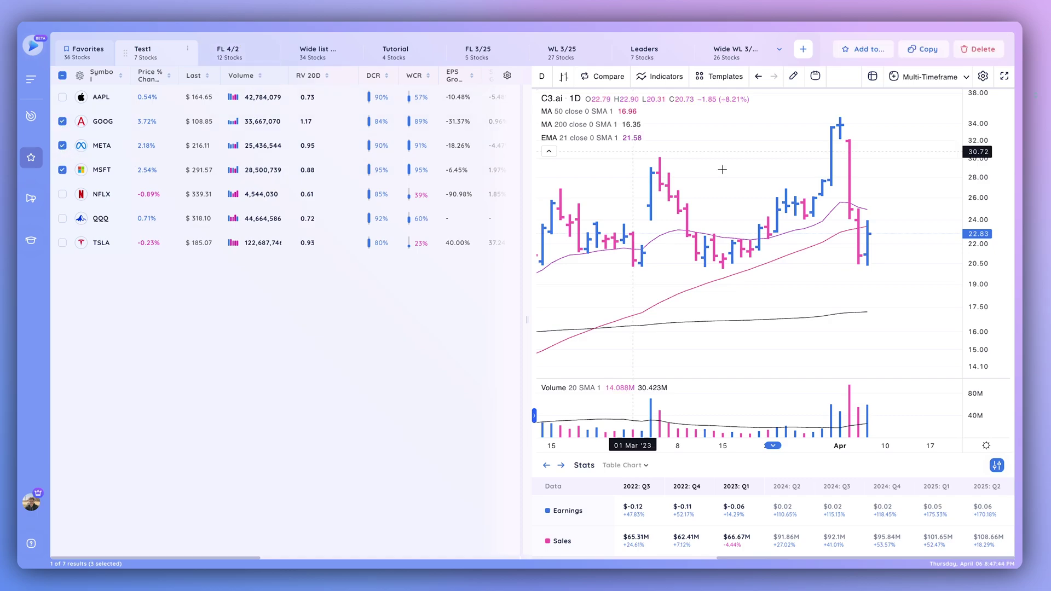
pyautogui.click(977, 52)
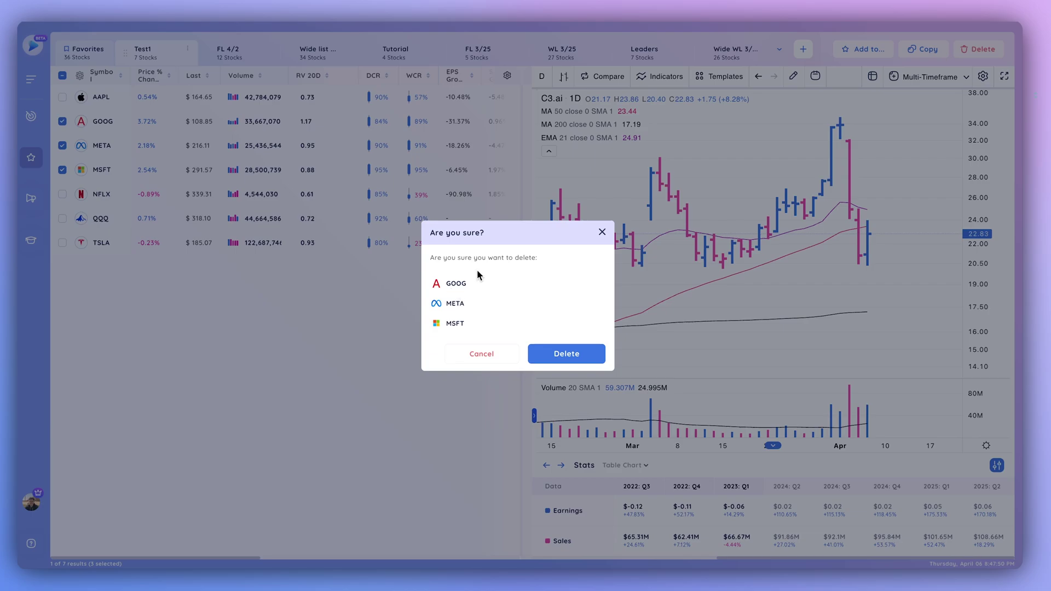
pyautogui.click(564, 354)
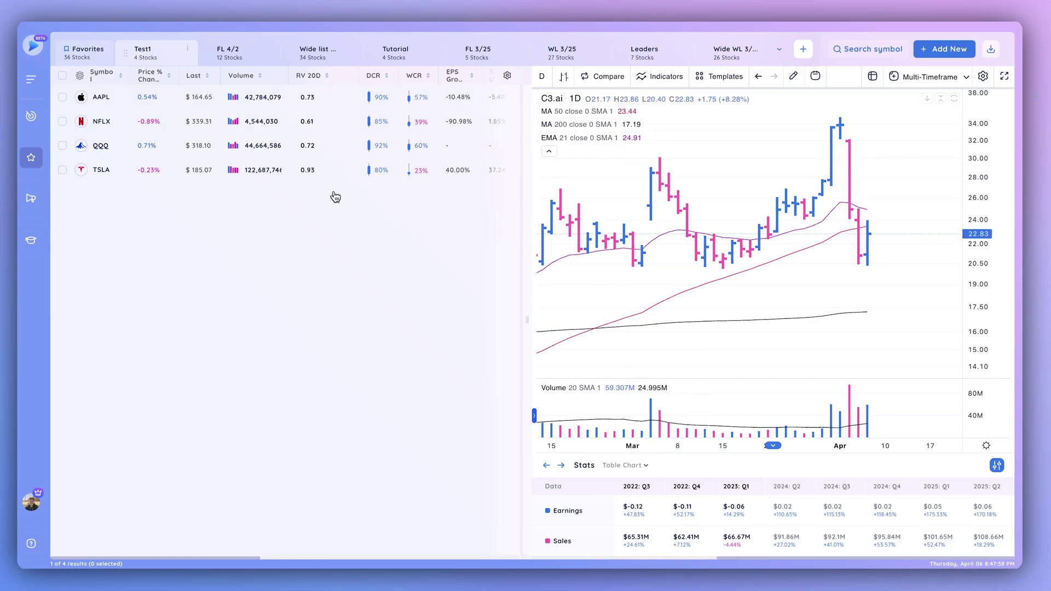
# - Step through the AAPL, NFLX, QQQ and TSLA charts, ending back on AAPL
pyautogui.click(268, 100)
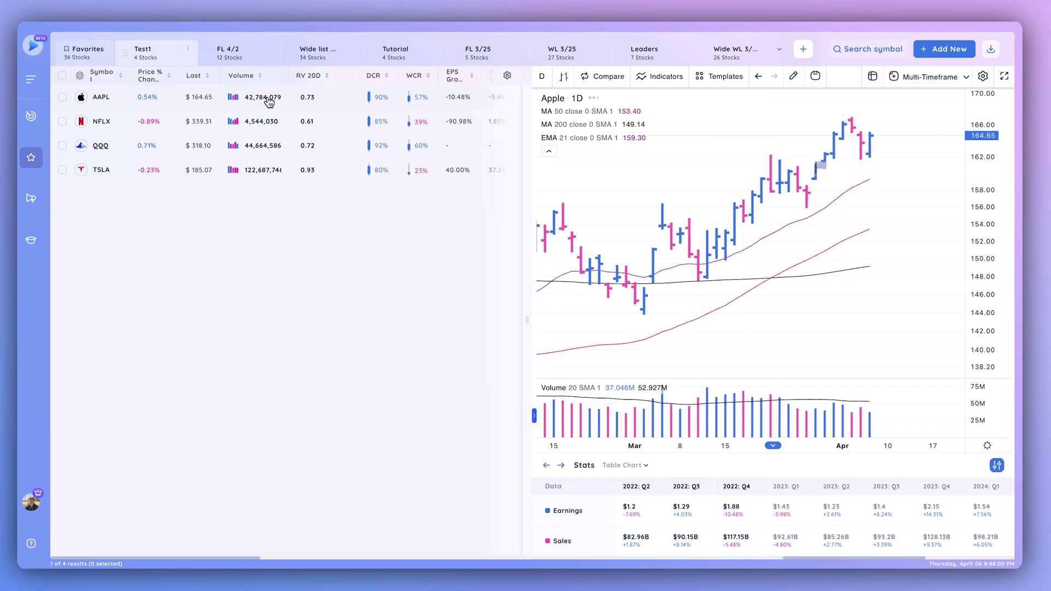
pyautogui.press('Down')
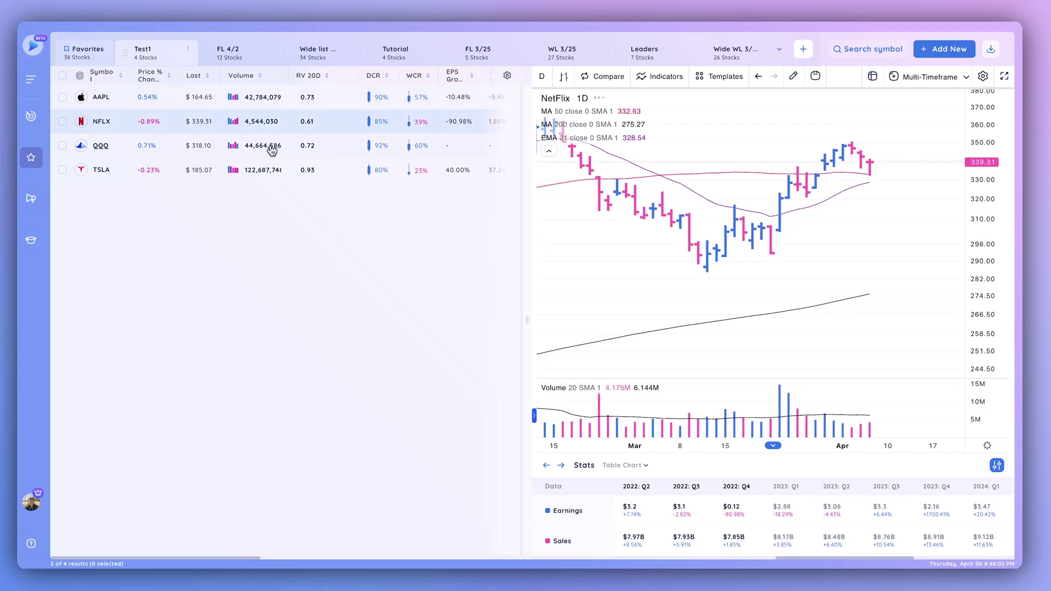
pyautogui.click(272, 146)
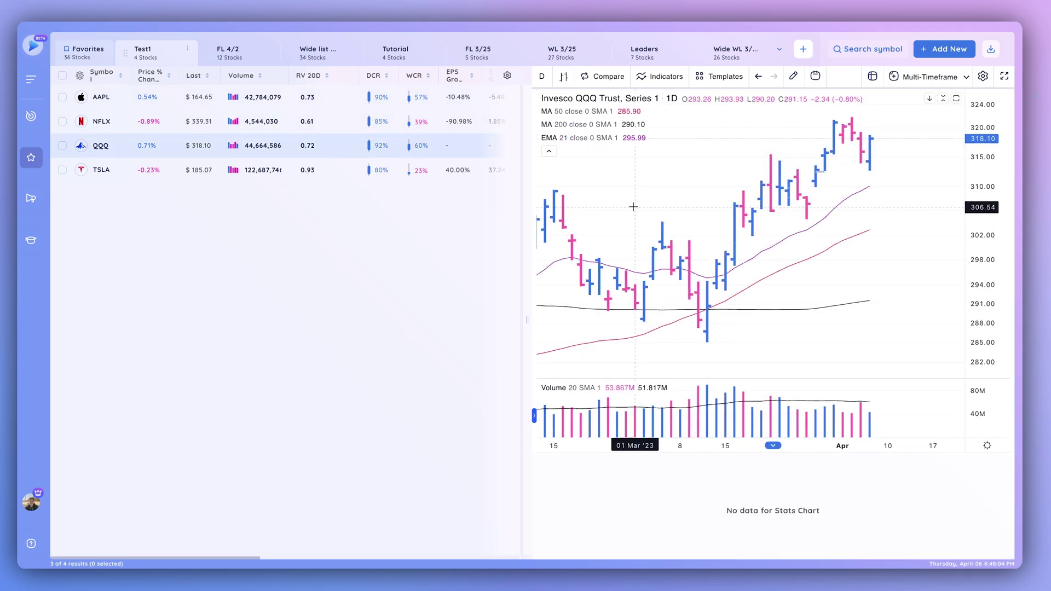
pyautogui.press('Down')
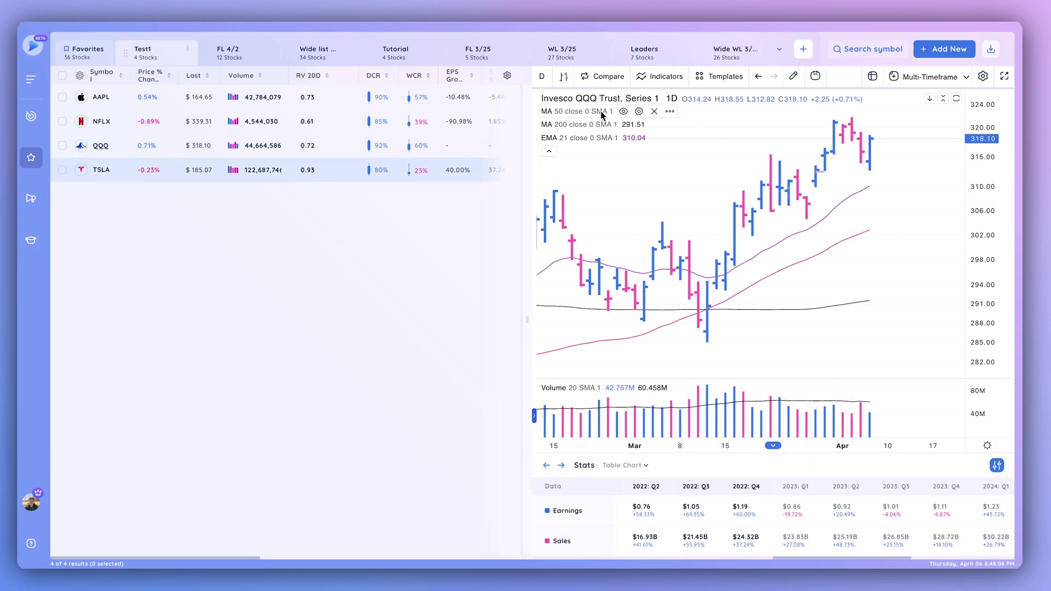
pyautogui.moveTo(744, 523)
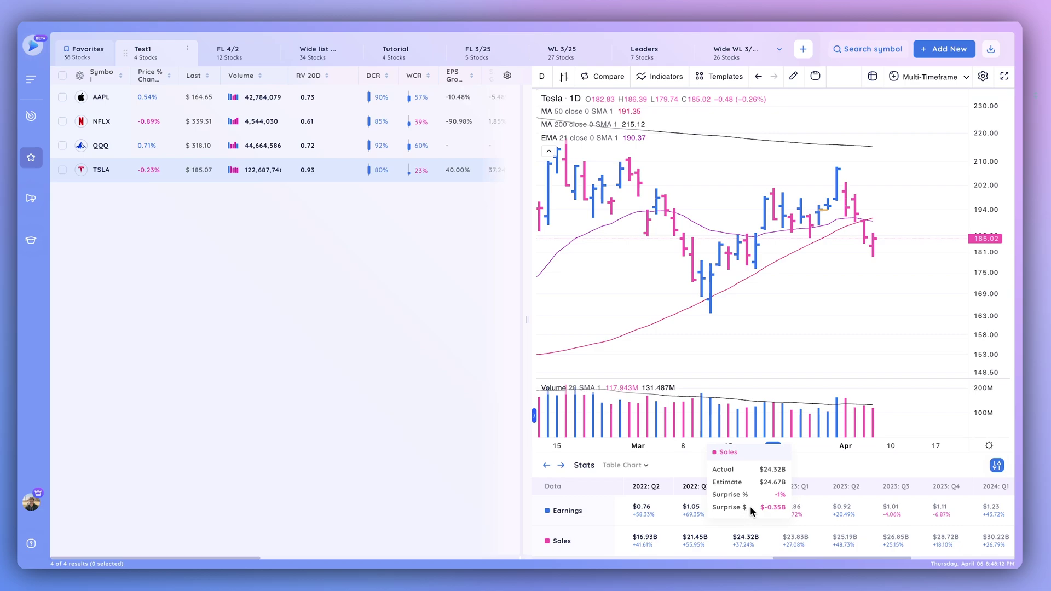
pyautogui.hscroll(5, 919, 505)
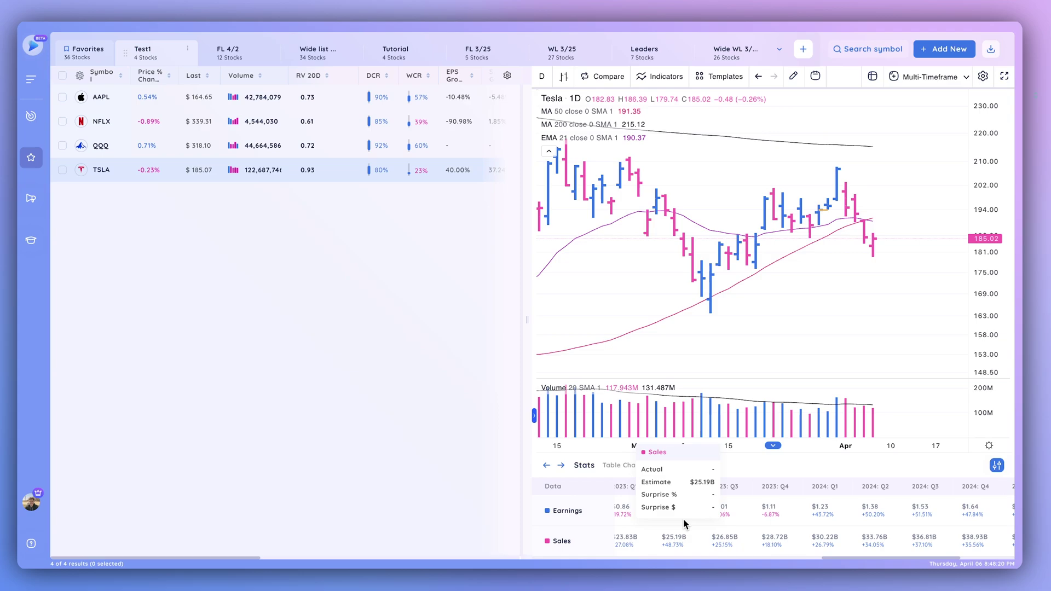
pyautogui.press('Home')
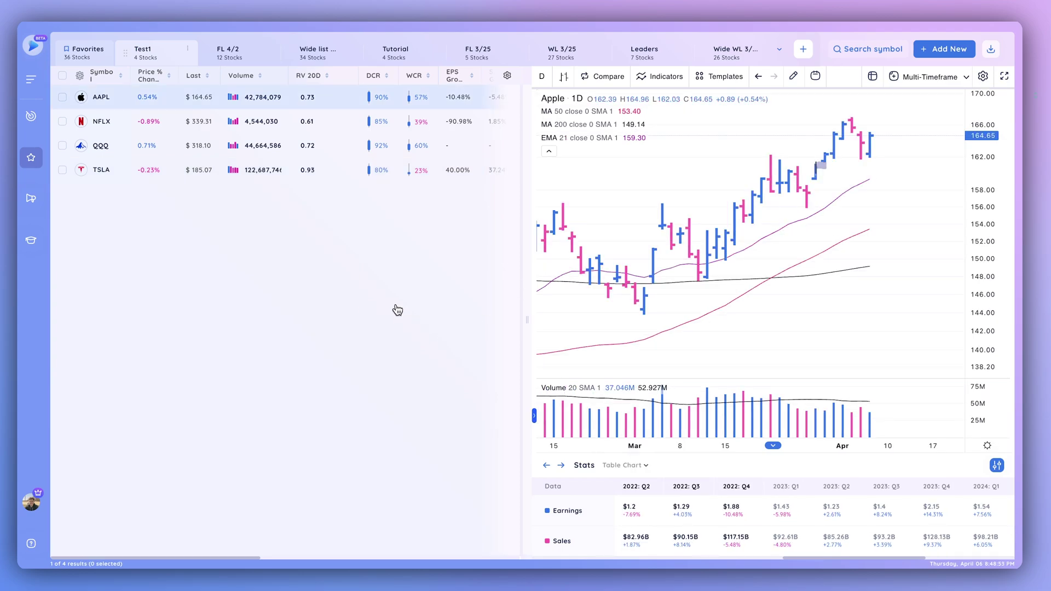